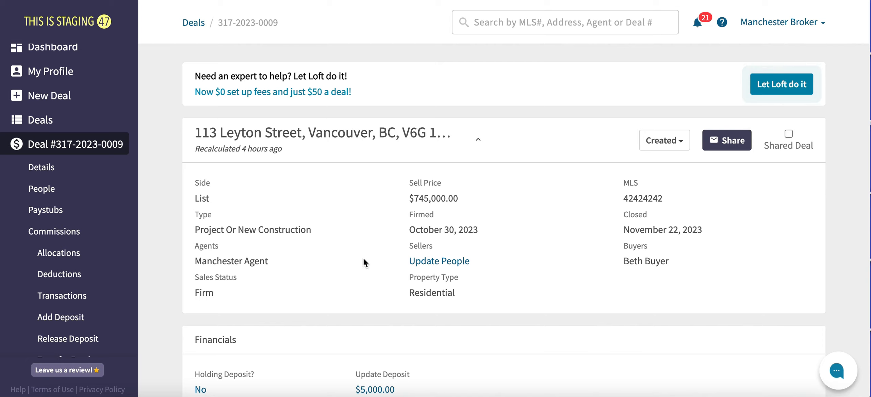
{"action": "scroll", "coordinate": [98, 226], "scroll_direction": "down", "scroll_amount": 3}
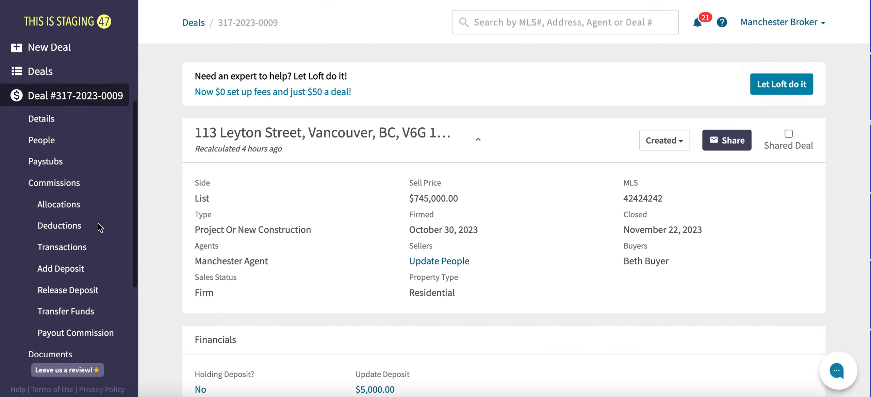
{"action": "scroll", "coordinate": [98, 226], "scroll_direction": "down", "scroll_amount": 1}
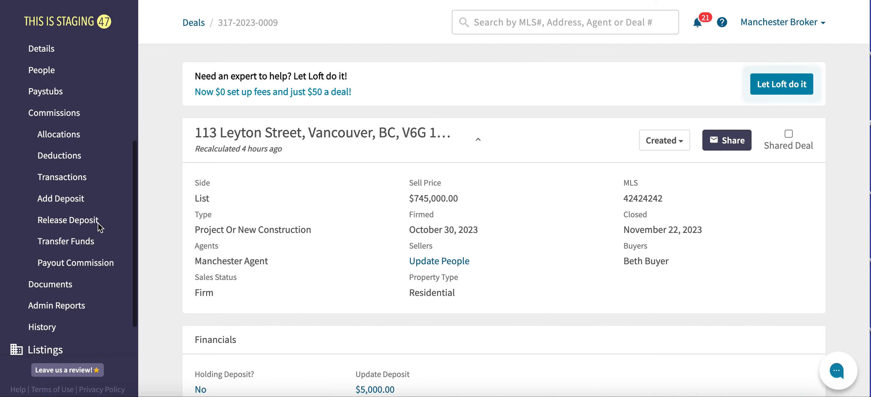
{"action": "left_click", "coordinate": [83, 183]}
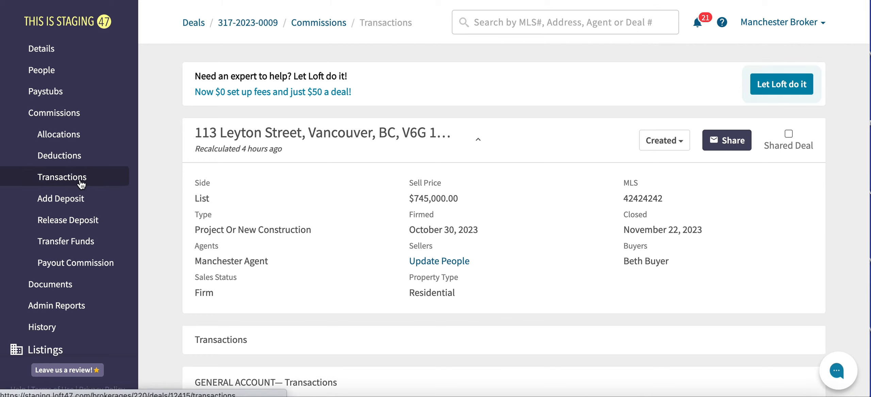
{"action": "scroll", "coordinate": [225, 180], "scroll_direction": "down", "scroll_amount": 10}
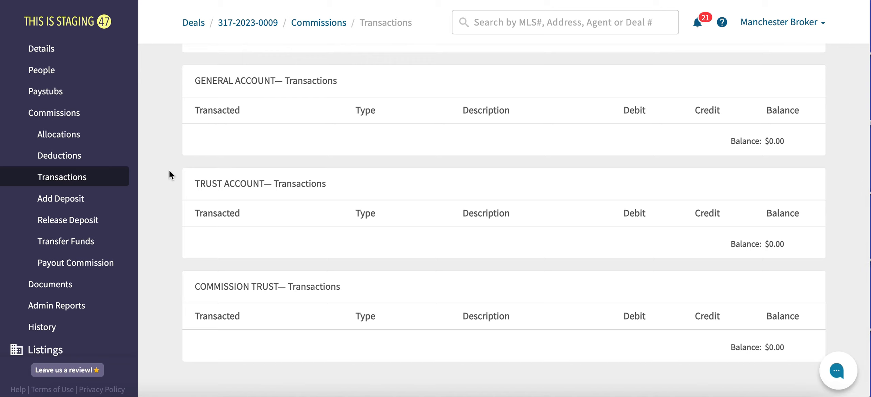
- Start a new deposit of 5000 into the TRUST ACCOUNT
{"action": "left_click", "coordinate": [83, 202]}
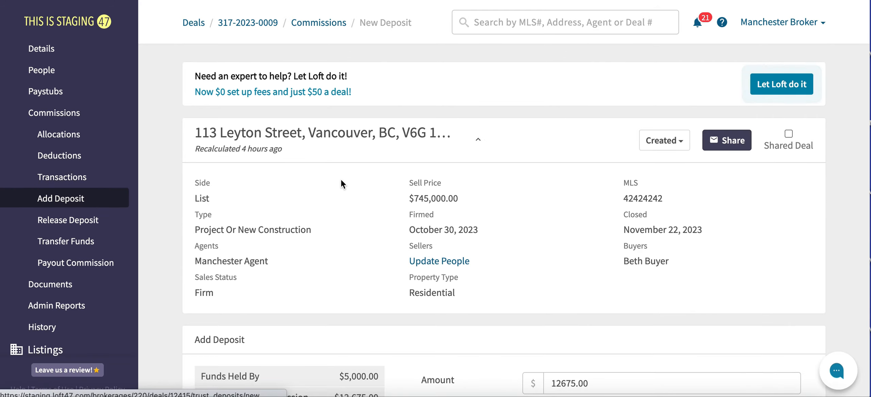
{"action": "scroll", "coordinate": [340, 178], "scroll_direction": "down", "scroll_amount": 5}
{"action": "left_click_drag", "start_coordinate": [603, 200], "coordinate": [516, 206]}
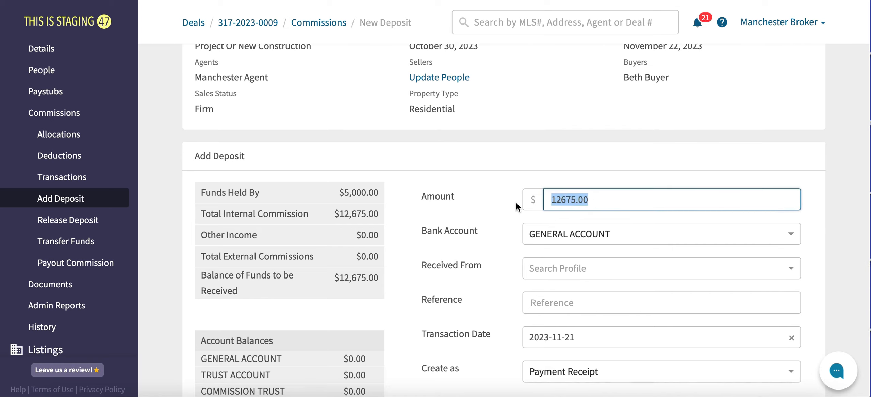
{"action": "type", "text": "5000"}
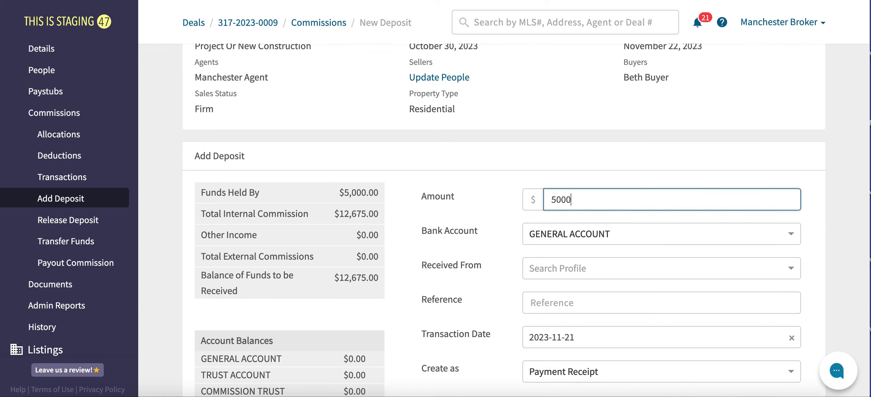
{"action": "left_click", "coordinate": [716, 232]}
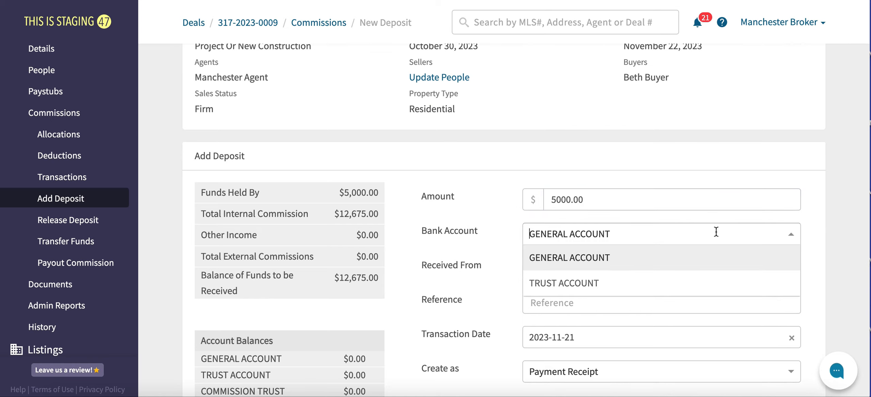
{"action": "left_click", "coordinate": [669, 283]}
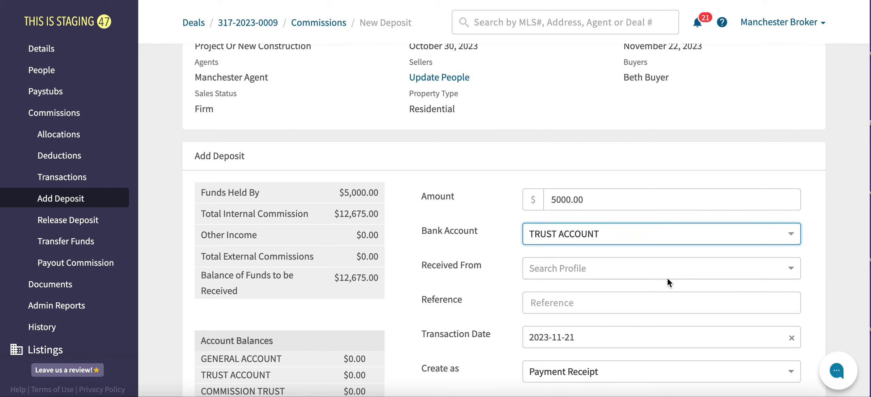
{"action": "left_click", "coordinate": [651, 269]}
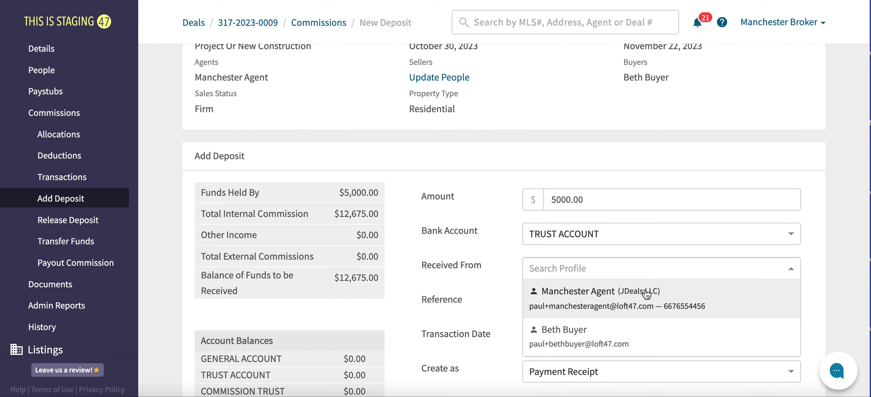
{"action": "left_click", "coordinate": [631, 336]}
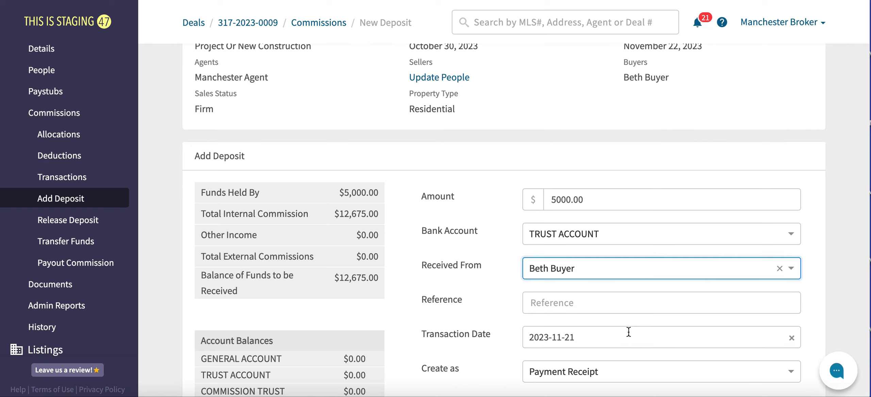
{"action": "scroll", "coordinate": [517, 287], "scroll_direction": "down", "scroll_amount": 2}
{"action": "left_click", "coordinate": [559, 249]}
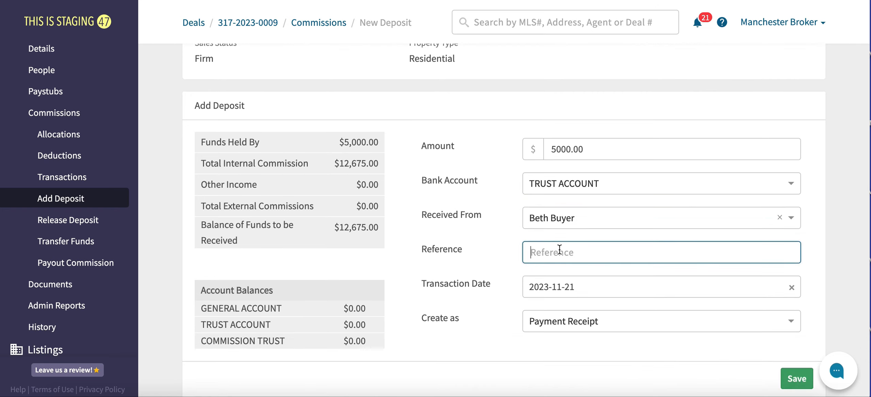
{"action": "scroll", "coordinate": [495, 264], "scroll_direction": "down", "scroll_amount": 1}
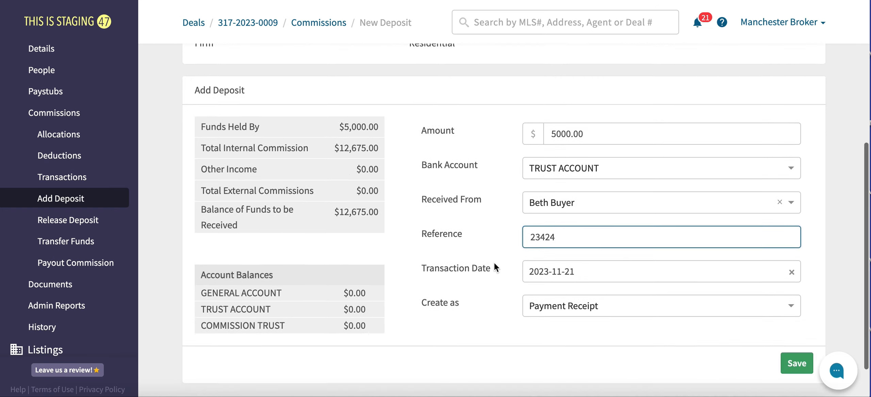
{"action": "left_click", "coordinate": [499, 279]}
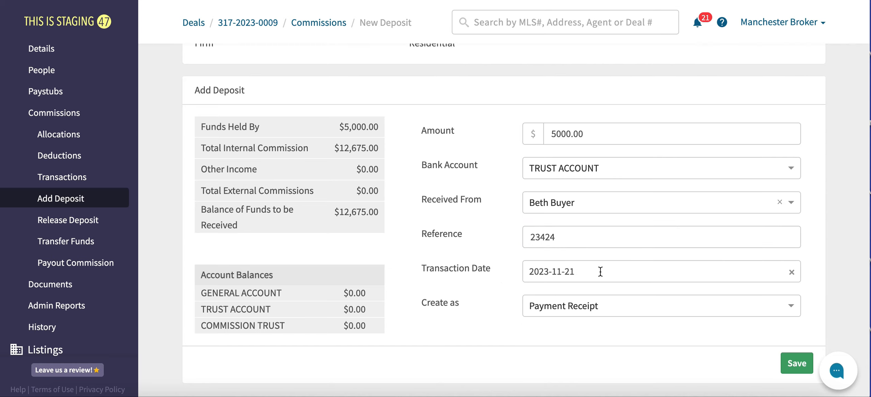
{"action": "scroll", "coordinate": [618, 285], "scroll_direction": "down", "scroll_amount": 2}
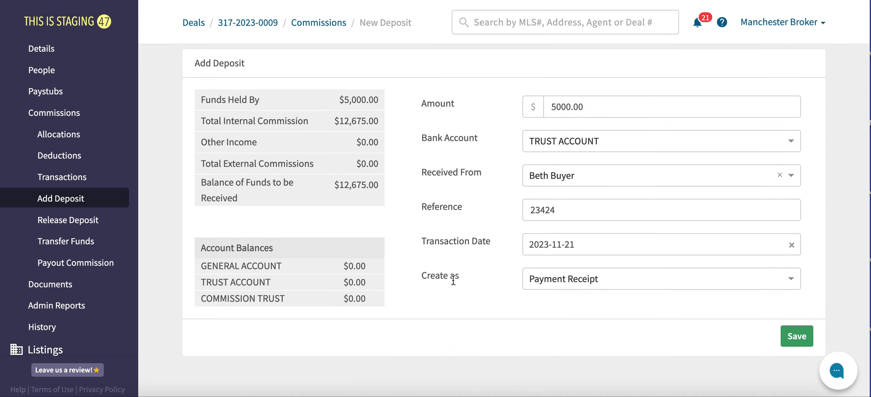
{"action": "left_click_drag", "start_coordinate": [421, 277], "coordinate": [454, 276]}
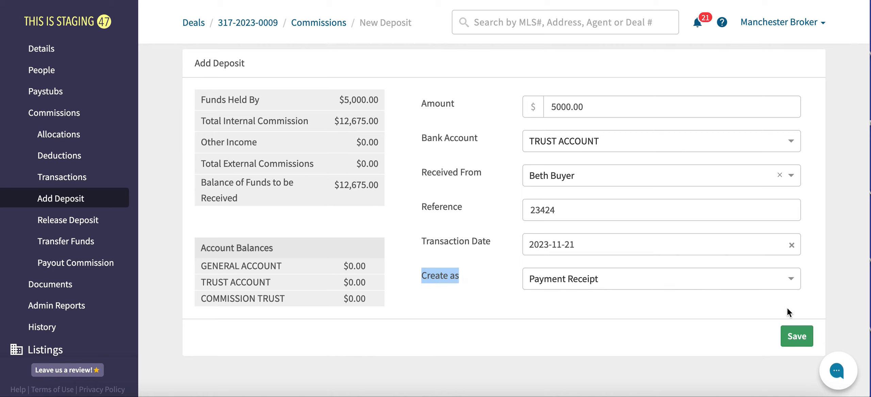
- Save the deposit and scroll to the trust ledger showing the $5,000.00 balance
{"action": "left_click", "coordinate": [803, 337]}
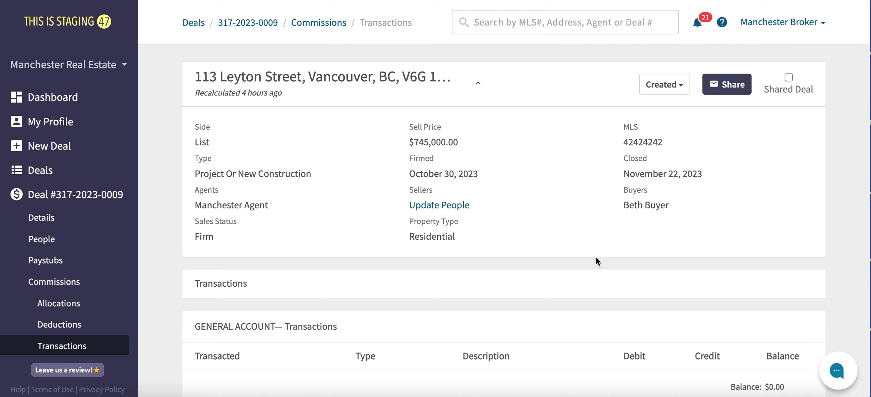
{"action": "scroll", "coordinate": [596, 258], "scroll_direction": "down", "scroll_amount": 5}
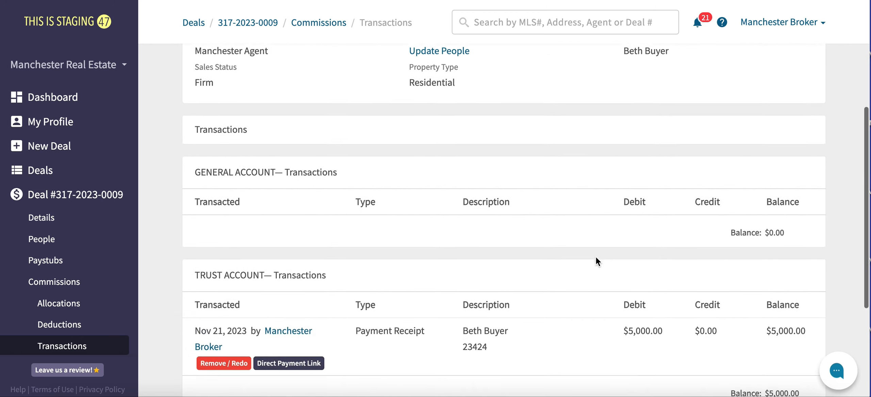
{"action": "scroll", "coordinate": [597, 260], "scroll_direction": "down", "scroll_amount": 3}
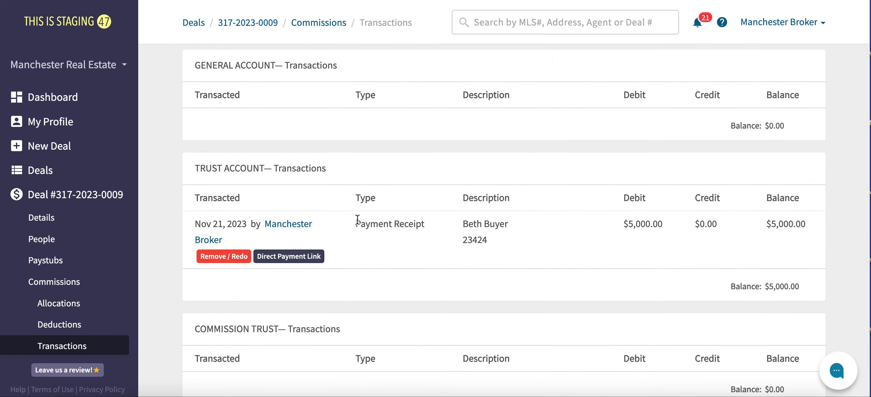
{"action": "scroll", "coordinate": [408, 234], "scroll_direction": "down", "scroll_amount": 1}
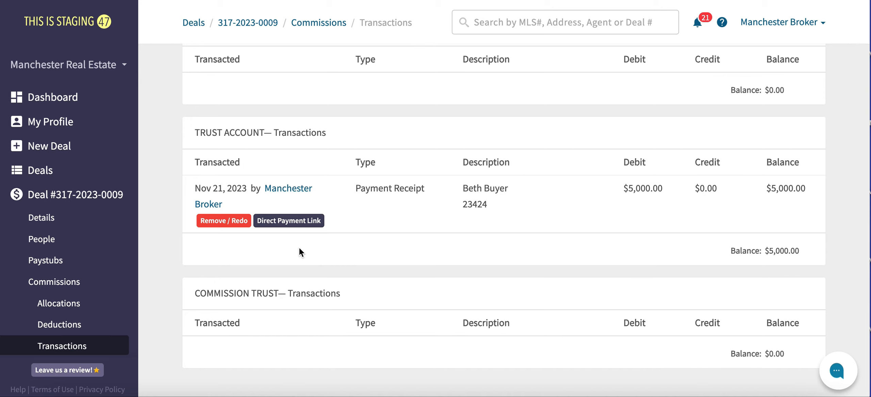
- Generate an escrow direct payment link for the deposit, accepting the $15.00 escrow fee
{"action": "left_click", "coordinate": [290, 222]}
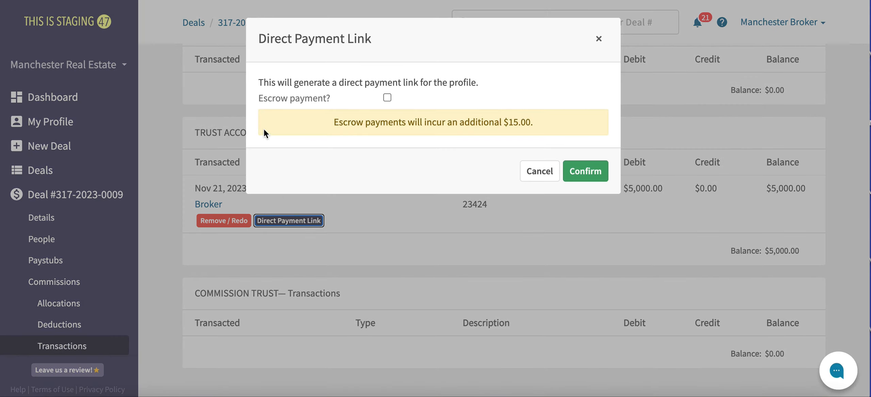
{"action": "left_click_drag", "start_coordinate": [257, 83], "coordinate": [484, 81]}
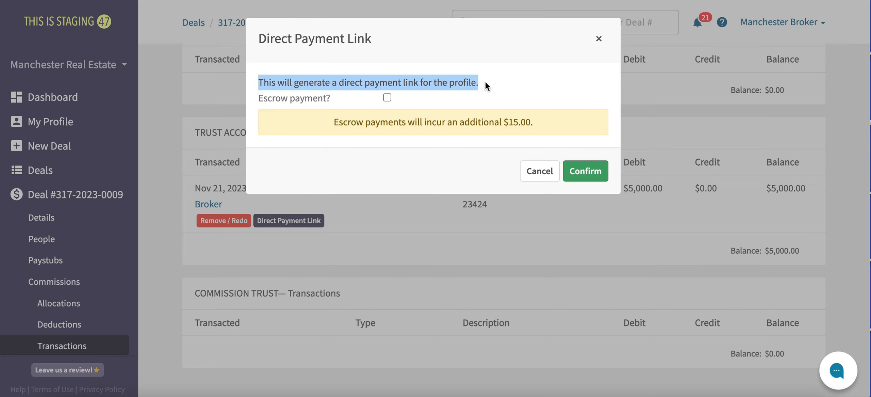
{"action": "left_click", "coordinate": [465, 101]}
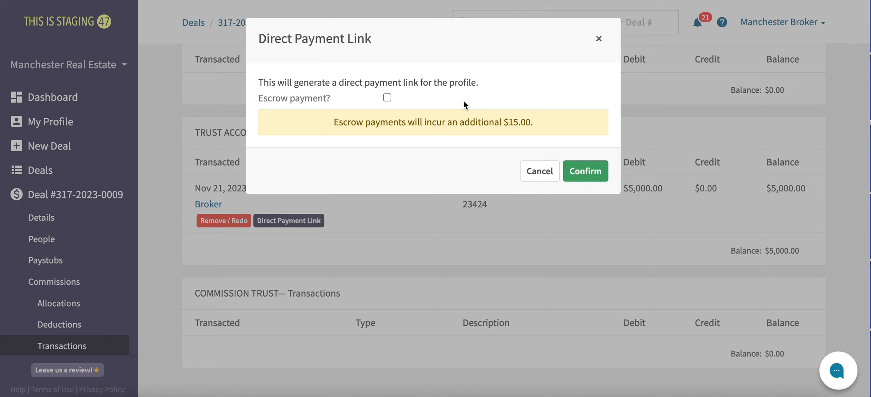
{"action": "left_click", "coordinate": [387, 98]}
{"action": "left_click_drag", "start_coordinate": [335, 132], "coordinate": [508, 129]}
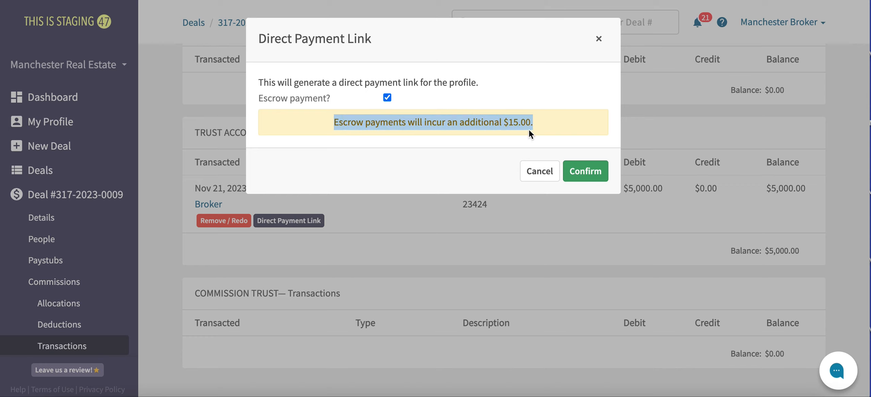
{"action": "left_click", "coordinate": [467, 144]}
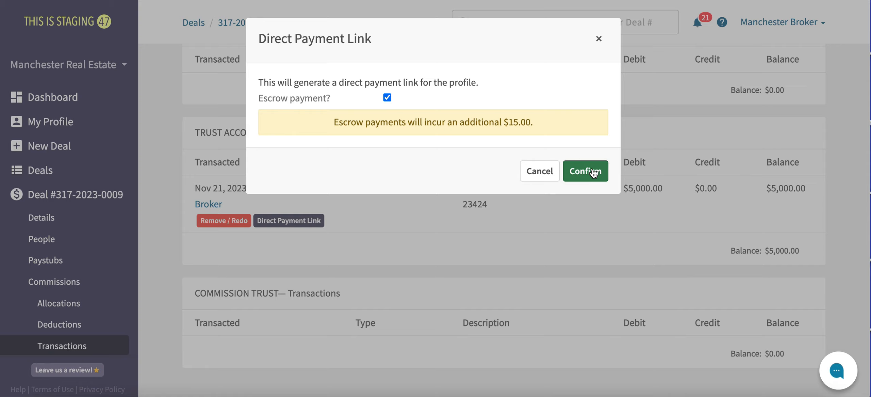
{"action": "left_click", "coordinate": [598, 181]}
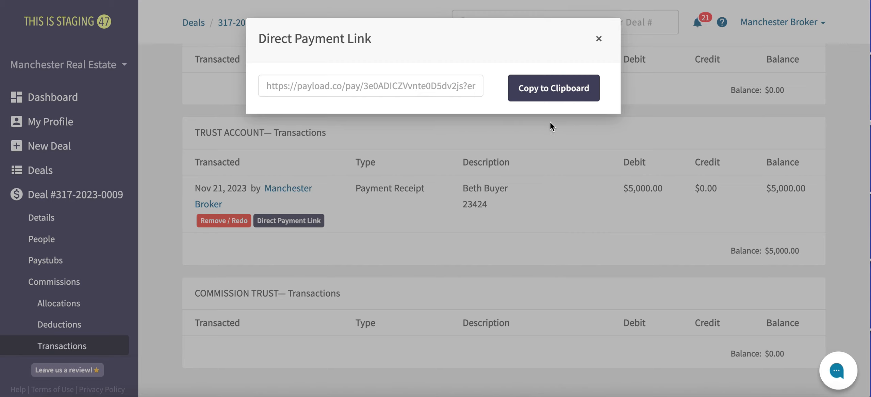
- Copy the Payload payment link and close the Direct Payment Link window
{"action": "left_click", "coordinate": [551, 98]}
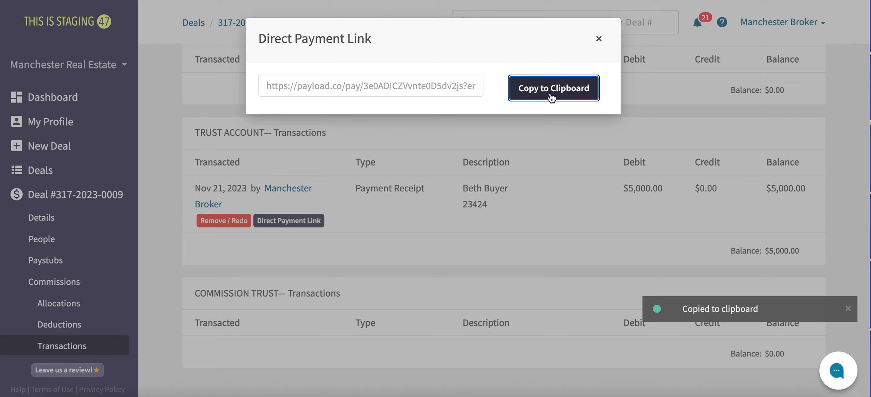
{"action": "left_click", "coordinate": [599, 39]}
{"action": "scroll", "coordinate": [651, 147], "scroll_direction": "up", "scroll_amount": 10}
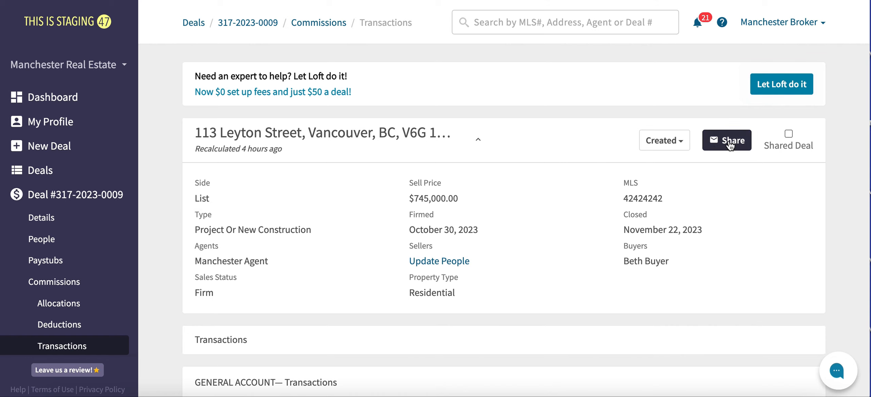
- Share the deal by email to the buyer, prefixing the subject with 'Payment required - '
{"action": "left_click", "coordinate": [731, 145]}
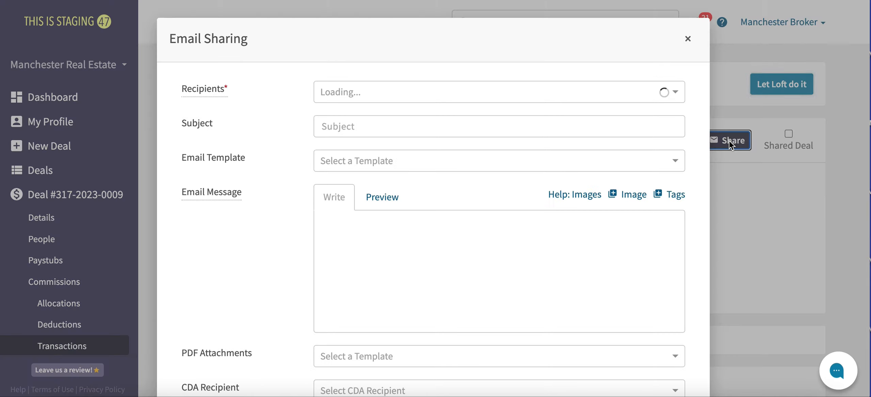
{"action": "left_click", "coordinate": [610, 92]}
{"action": "type", "text": "beth"}
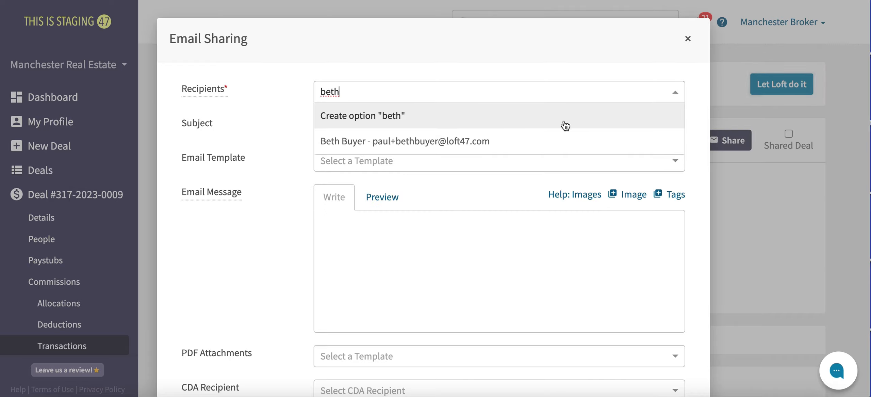
{"action": "left_click", "coordinate": [541, 141]}
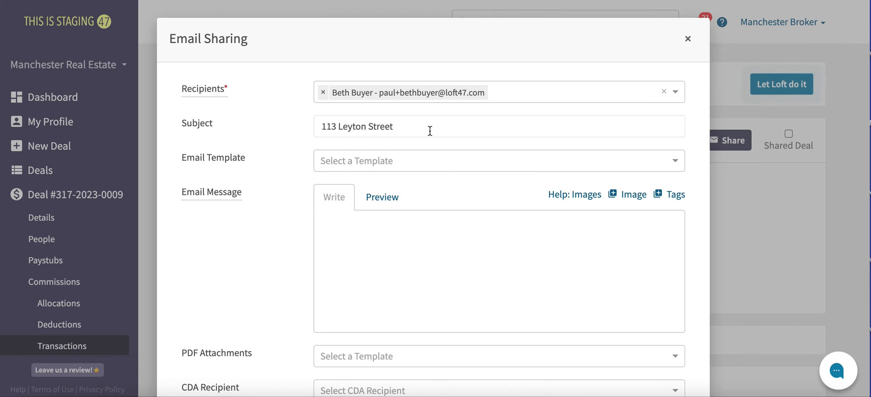
{"action": "left_click", "coordinate": [320, 127]}
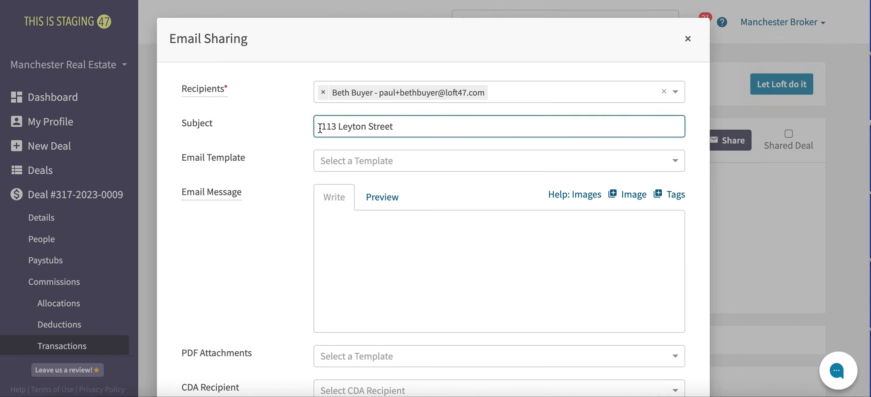
{"action": "type", "text": "Payment requ"}
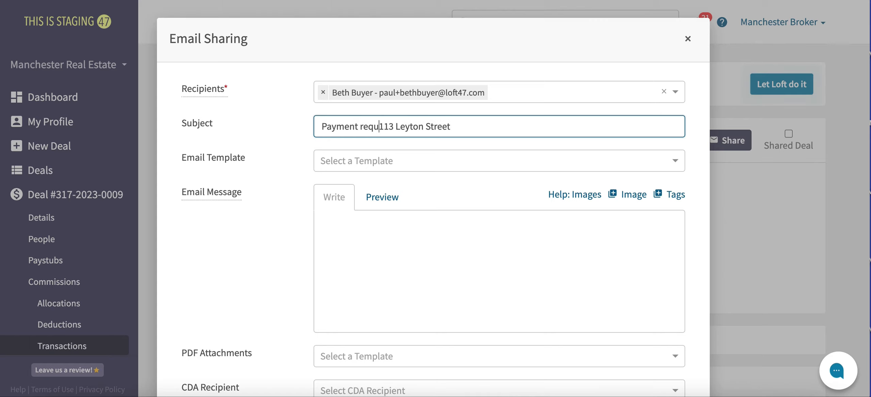
{"action": "type", "text": "ired -"}
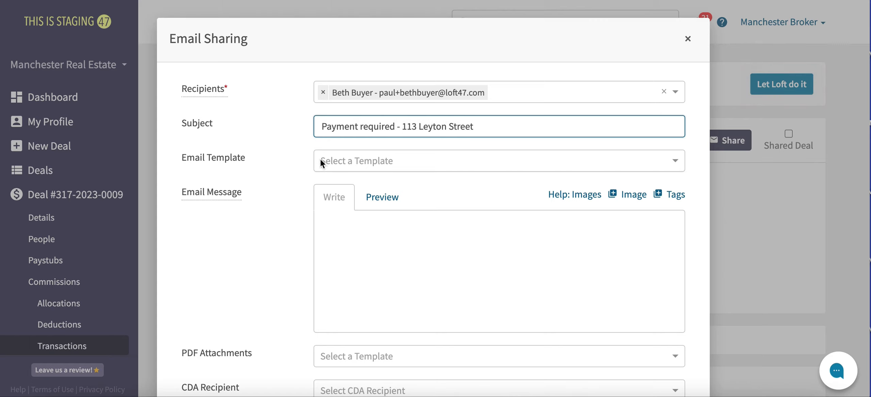
{"action": "left_click", "coordinate": [337, 162]}
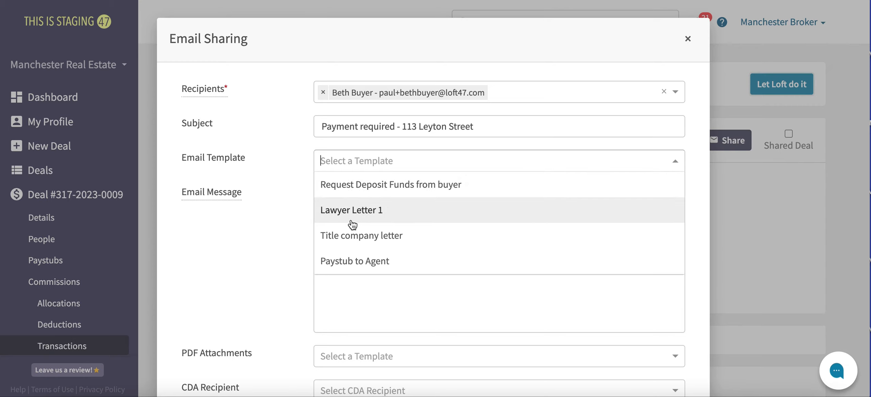
- Apply the Request Deposit Funds from buyer template and check its filled-in preview
{"action": "left_click", "coordinate": [502, 184]}
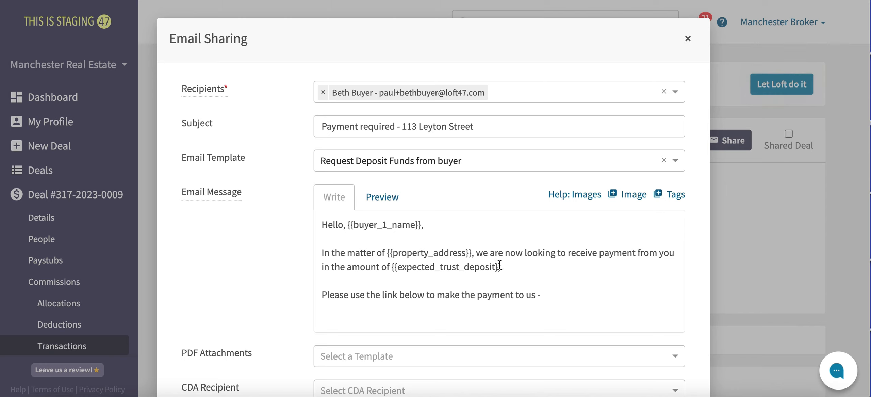
{"action": "left_click_drag", "start_coordinate": [502, 267], "coordinate": [391, 268]}
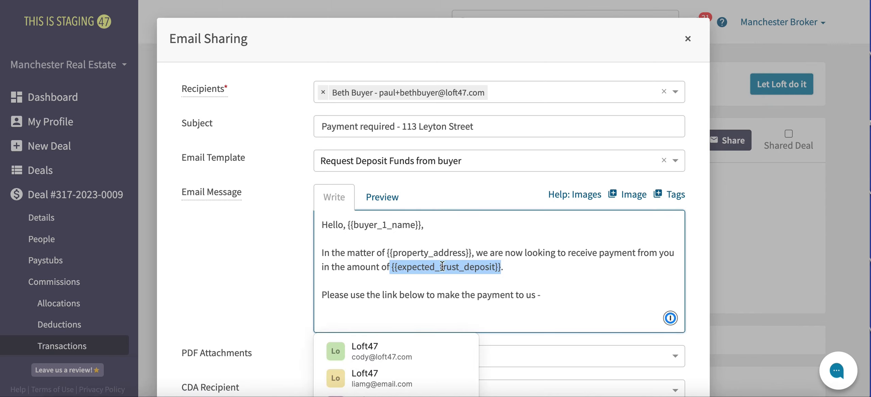
{"action": "left_click", "coordinate": [521, 267]}
{"action": "left_click", "coordinate": [392, 202]}
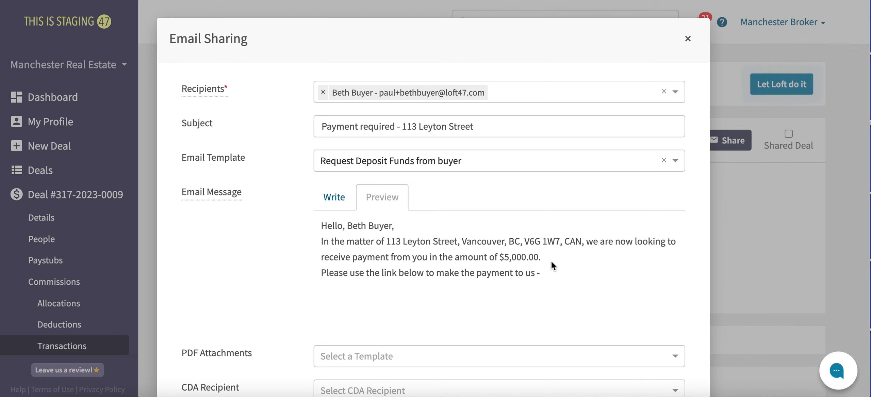
{"action": "left_click", "coordinate": [343, 195]}
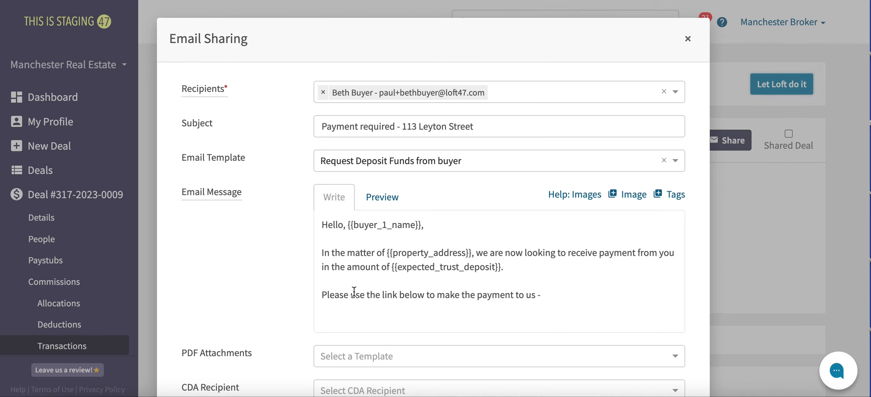
- Paste the Payload payment link on a new line after 'us -' and send the email
{"action": "left_click_drag", "start_coordinate": [325, 294], "coordinate": [546, 293]}
{"action": "left_click", "coordinate": [558, 295]}
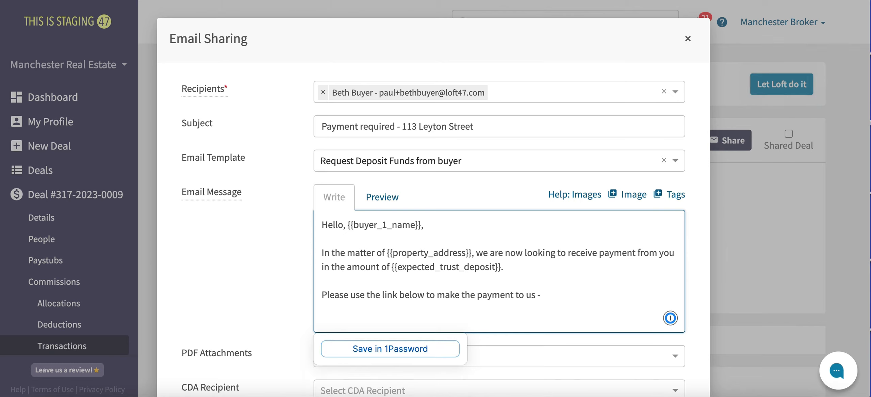
{"action": "key", "text": "Return"}
{"action": "key", "text": "ctrl+v"}
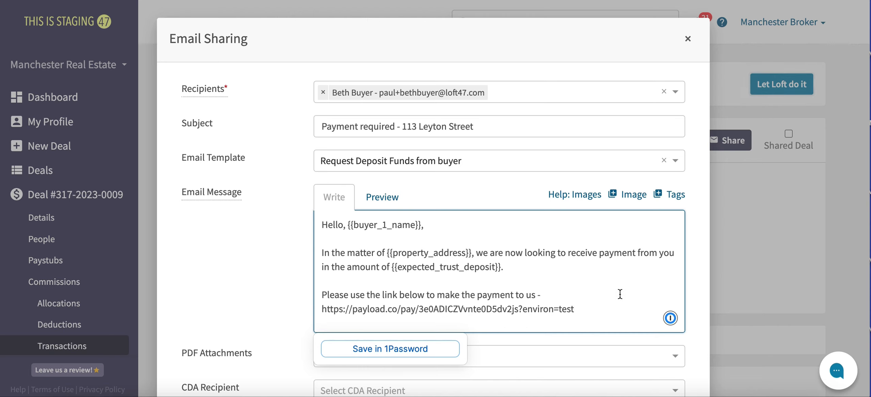
{"action": "scroll", "coordinate": [620, 293], "scroll_direction": "down", "scroll_amount": 2}
{"action": "scroll", "coordinate": [637, 361], "scroll_direction": "down", "scroll_amount": 2}
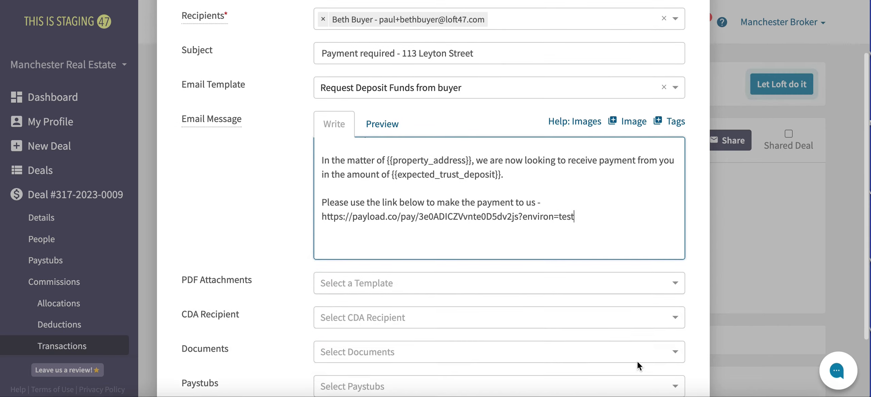
{"action": "scroll", "coordinate": [637, 361], "scroll_direction": "down", "scroll_amount": 2}
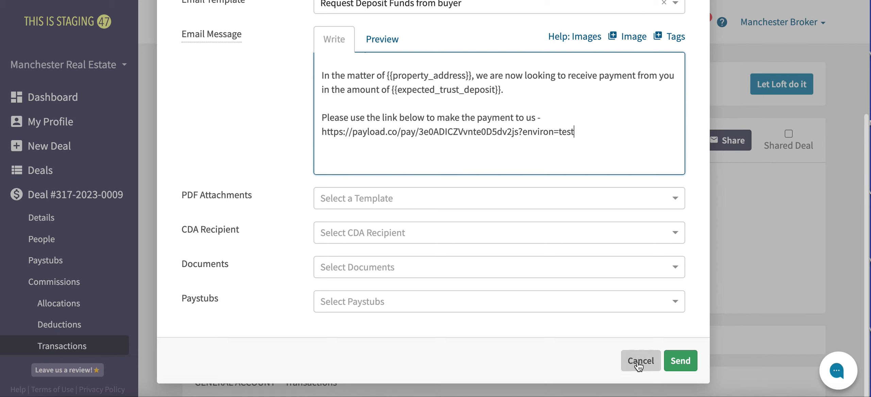
{"action": "left_click", "coordinate": [680, 362]}
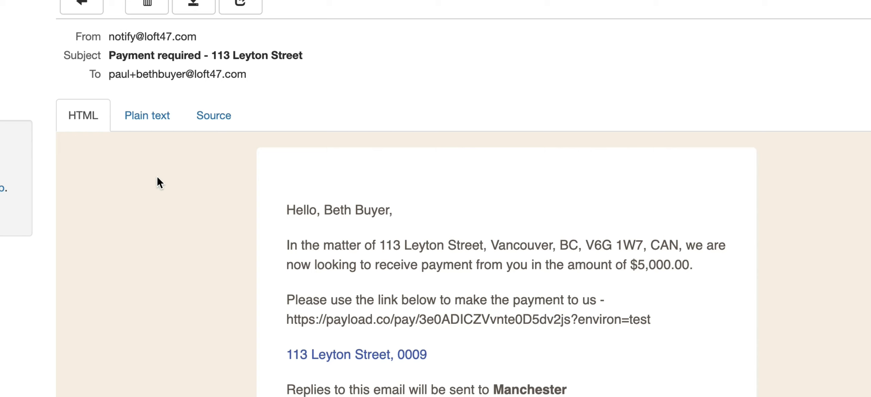
{"action": "scroll", "coordinate": [157, 175], "scroll_direction": "down", "scroll_amount": 2}
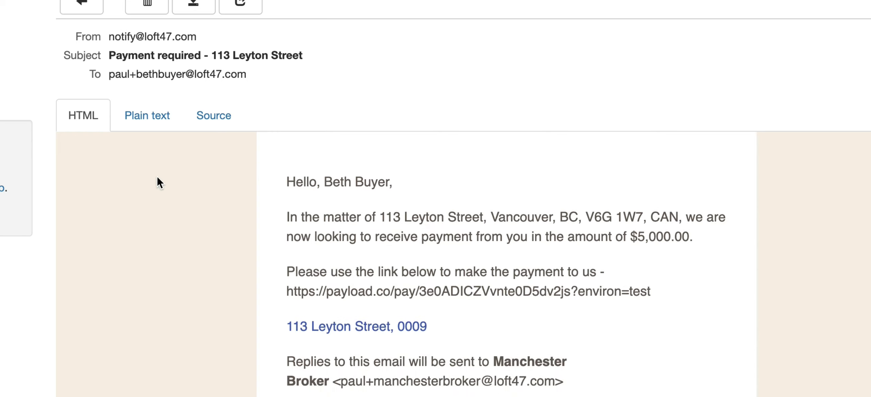
{"action": "scroll", "coordinate": [157, 175], "scroll_direction": "down", "scroll_amount": 1}
{"action": "scroll", "coordinate": [157, 178], "scroll_direction": "down", "scroll_amount": 2}
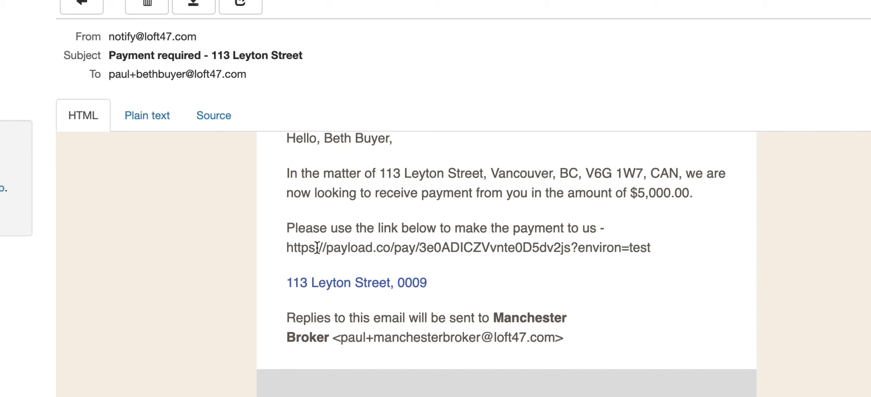
{"action": "scroll", "coordinate": [288, 238], "scroll_direction": "down", "scroll_amount": 1}
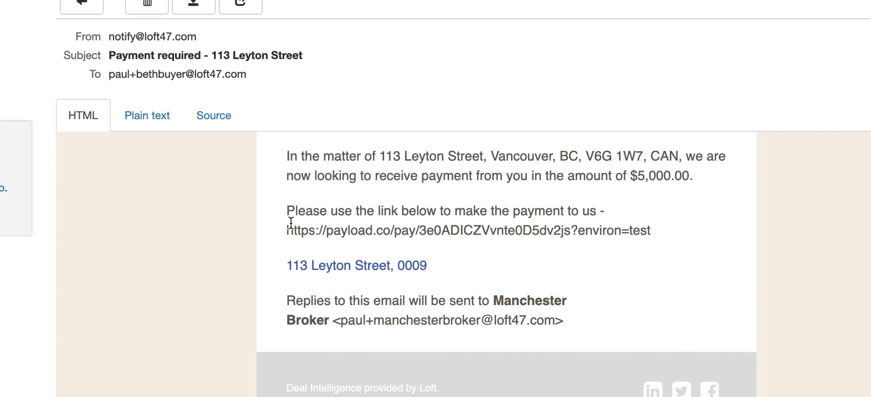
{"action": "scroll", "coordinate": [274, 220], "scroll_direction": "down", "scroll_amount": 1}
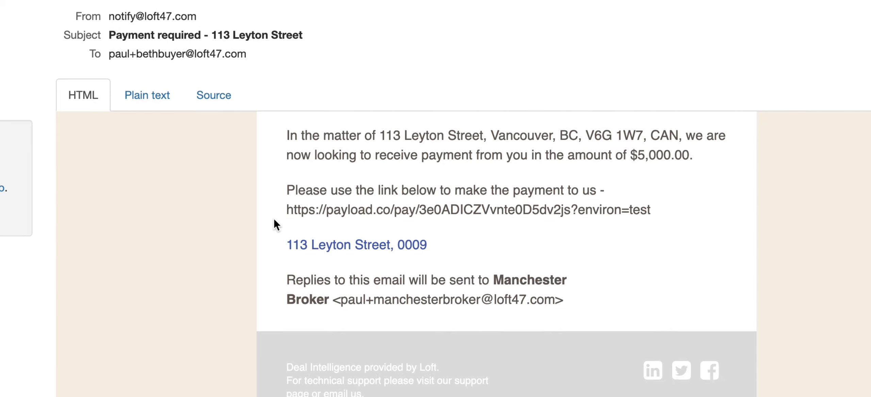
{"action": "left_click_drag", "start_coordinate": [287, 206], "coordinate": [669, 204]}
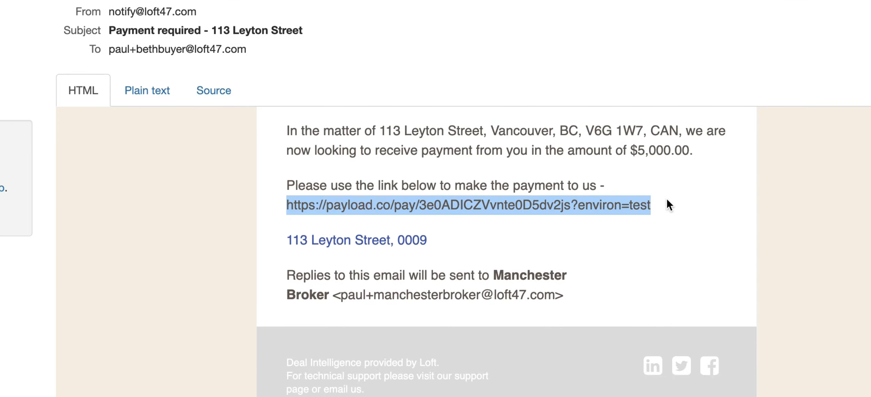
{"action": "right_click", "coordinate": [621, 206]}
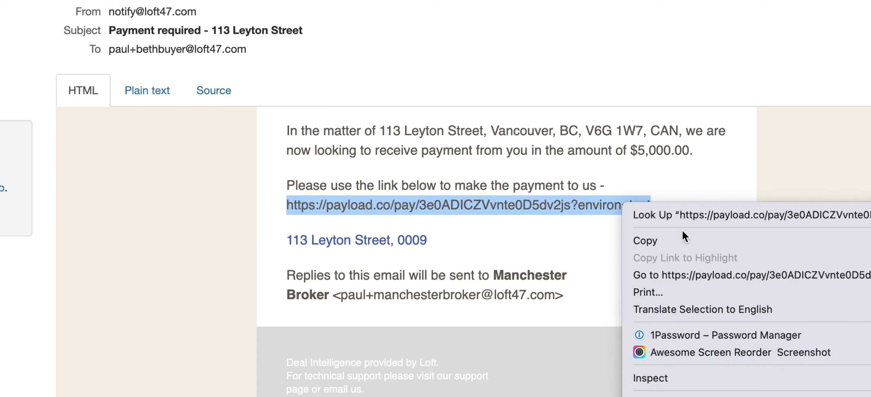
- Follow the payload.co link and continue to the bank payment form for the $5,000.00 request
{"action": "left_click", "coordinate": [684, 274]}
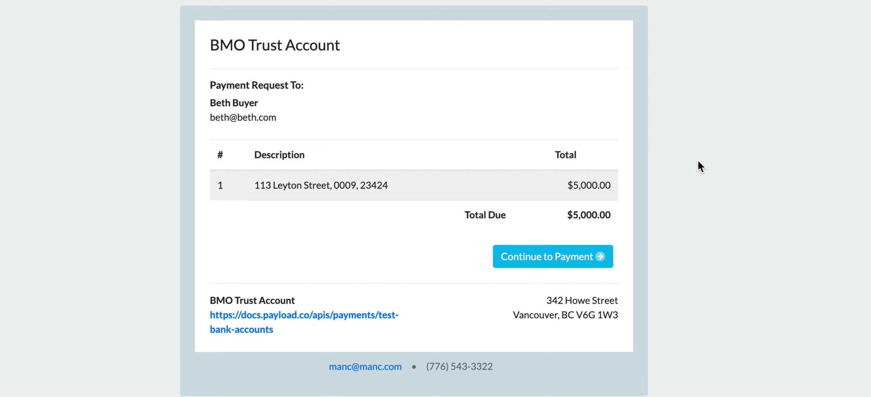
{"action": "left_click", "coordinate": [541, 268]}
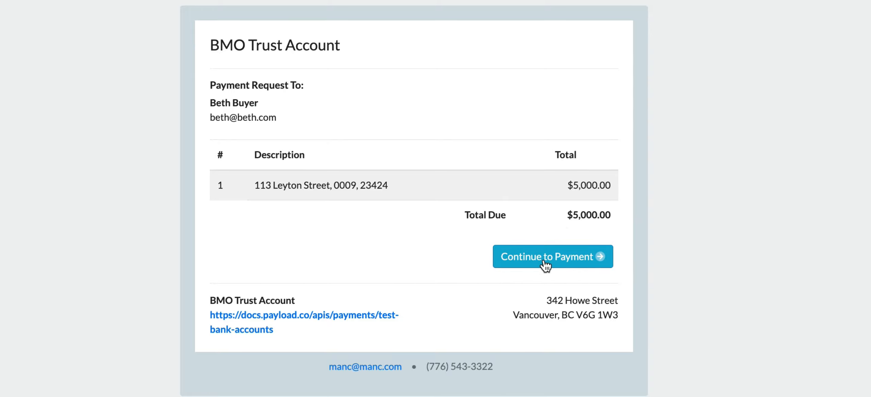
{"action": "left_click", "coordinate": [544, 260]}
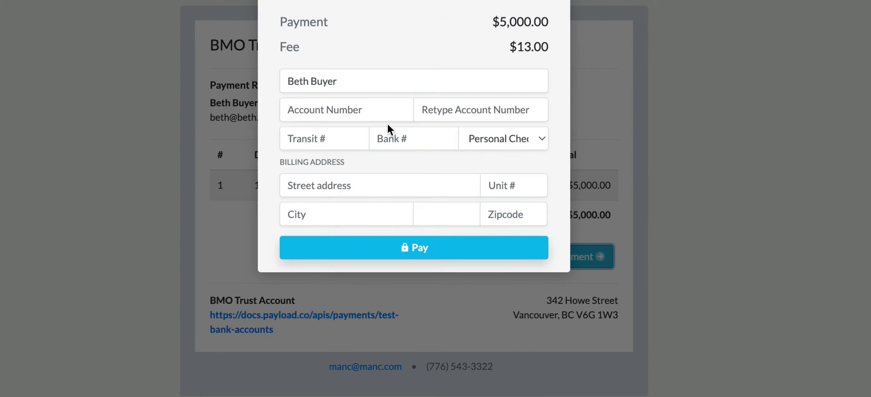